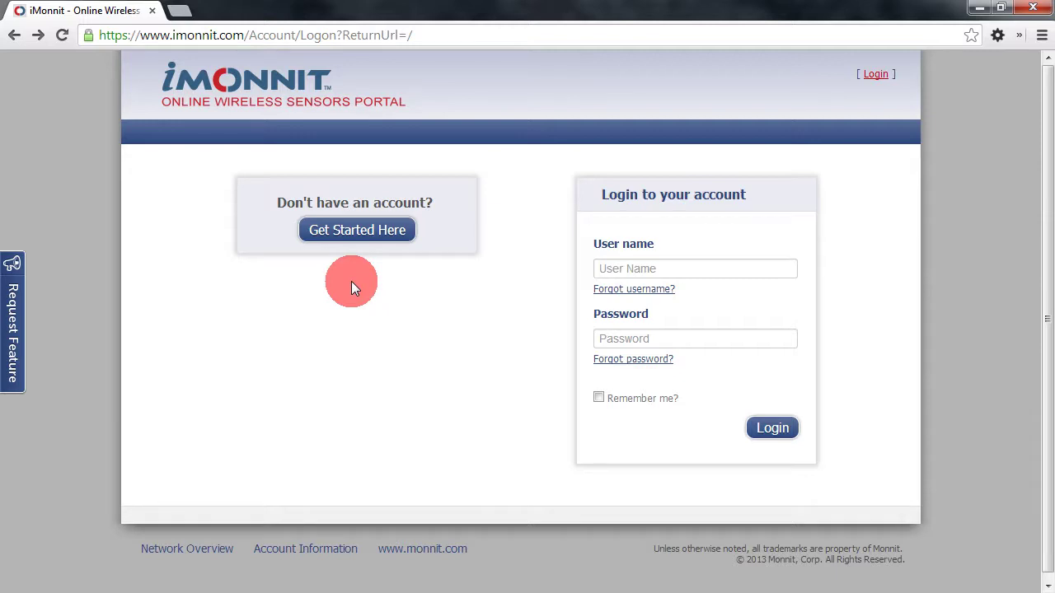
Start a new account, enter the company name 'Demons', and submit the company details.
click(351, 234)
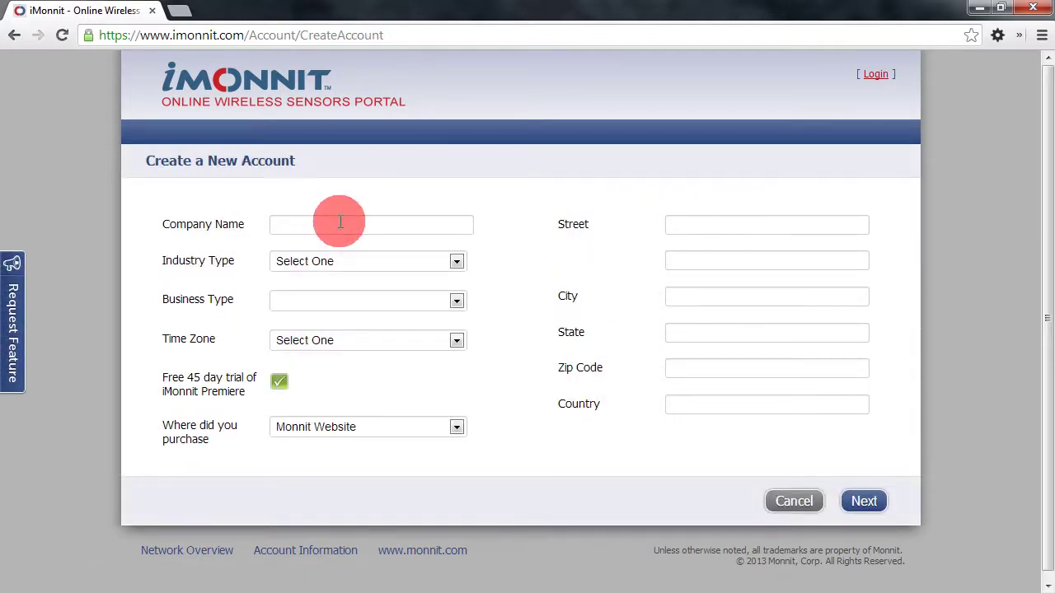
click(340, 220)
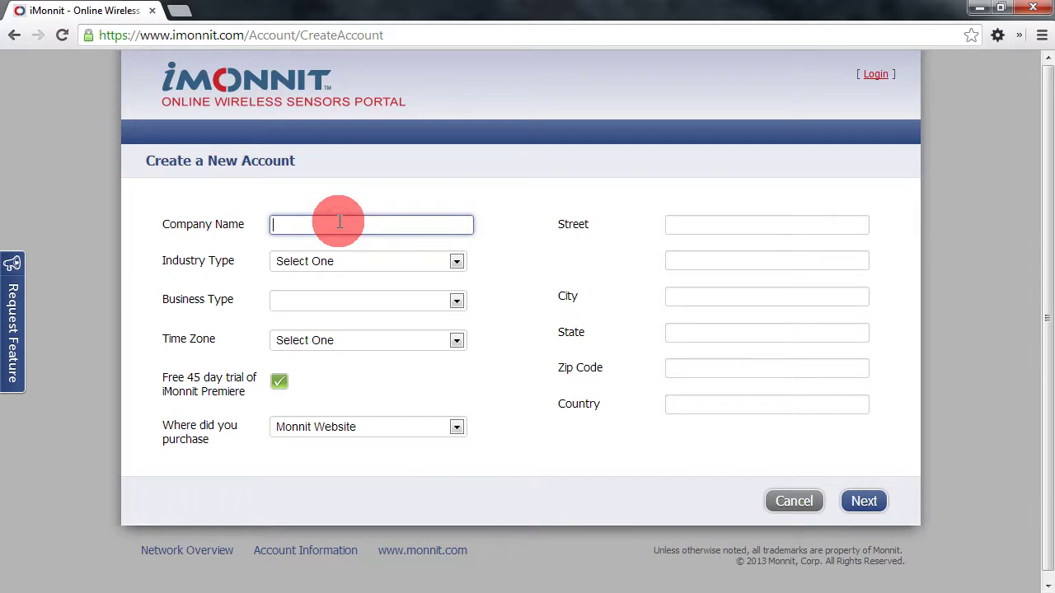
text(Demonstration Company)
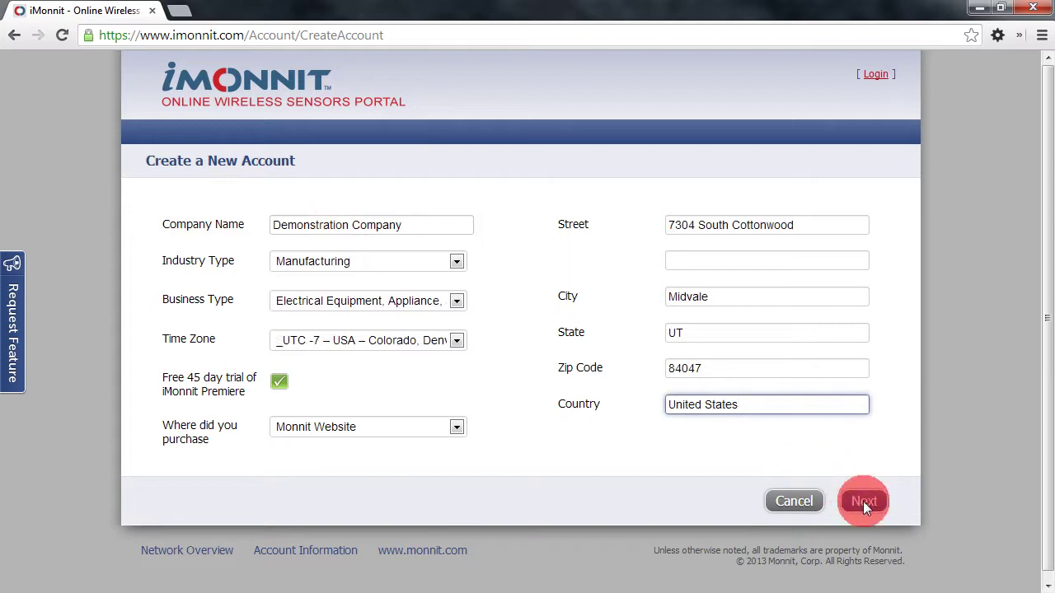
click(865, 504)
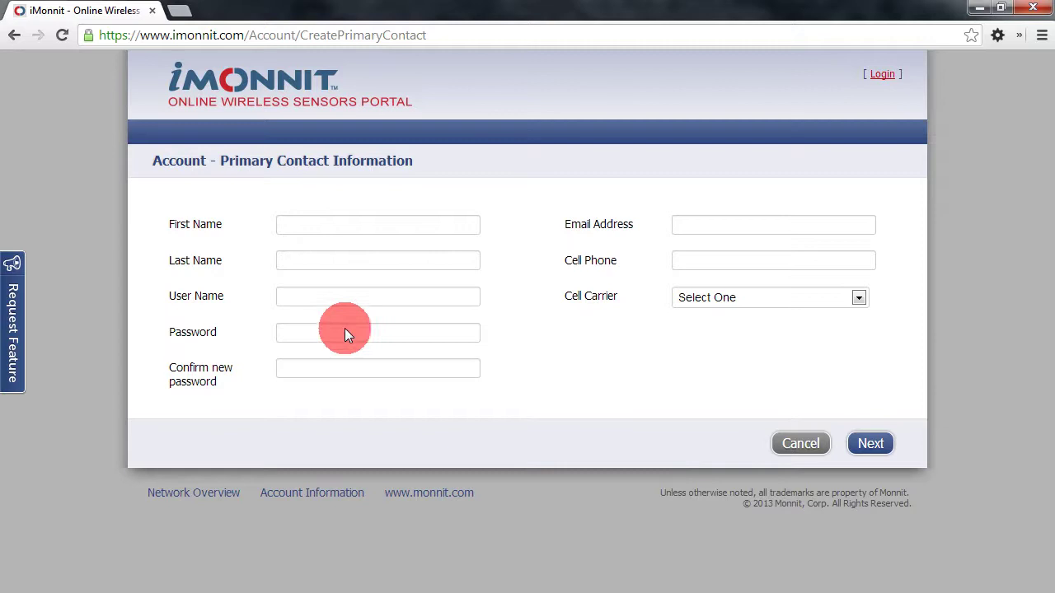
Enter the primary contact's first name and move on to the last name.
click(313, 229)
text(Web)
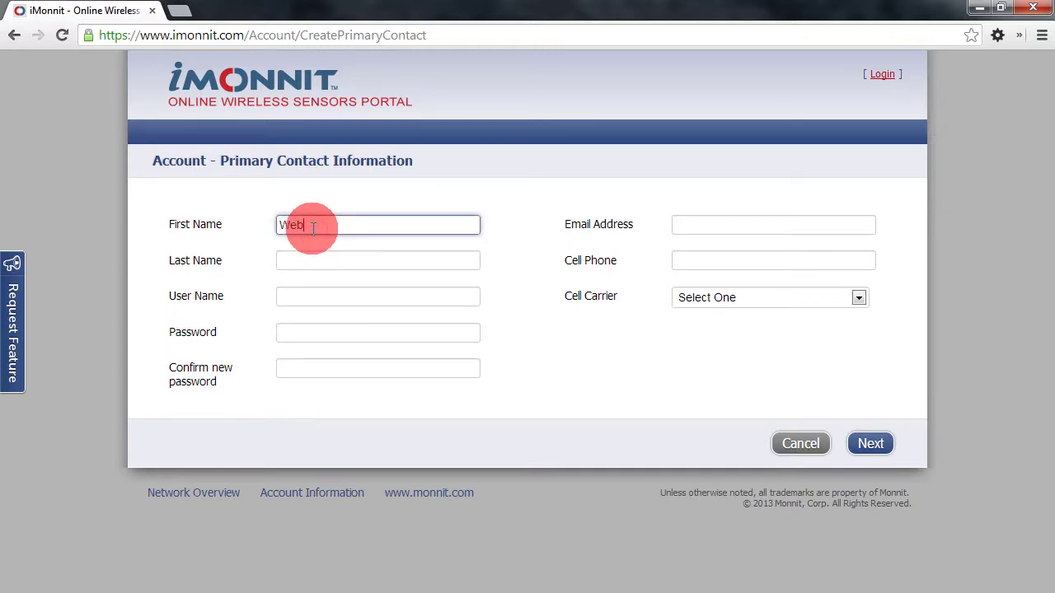
key(Tab)
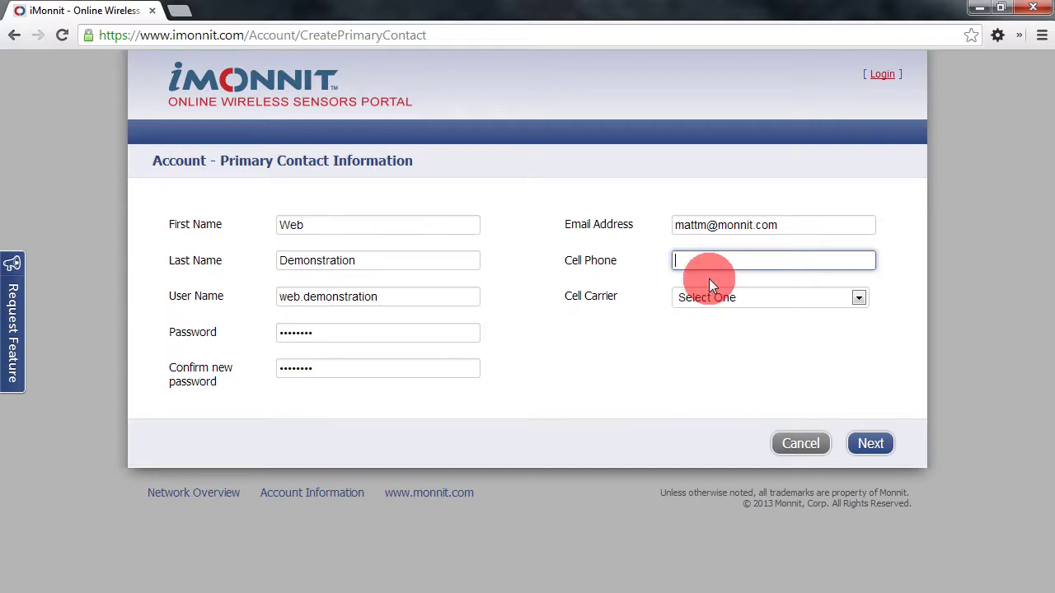
Submit the contact details, then create a sensor network named 'Demonstration Network'.
click(870, 445)
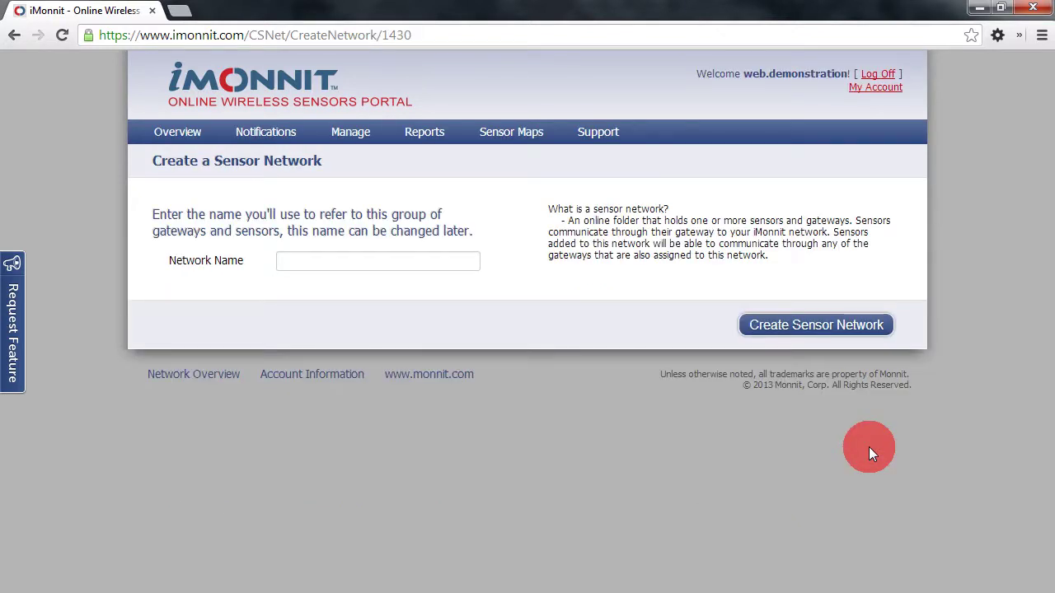
click(327, 262)
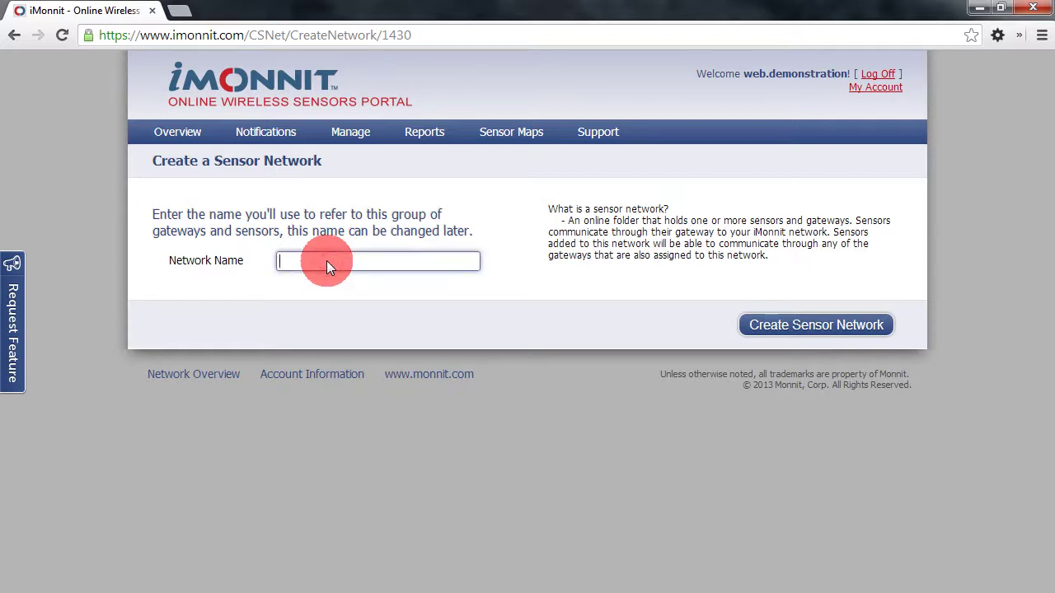
text(Demonstration Network)
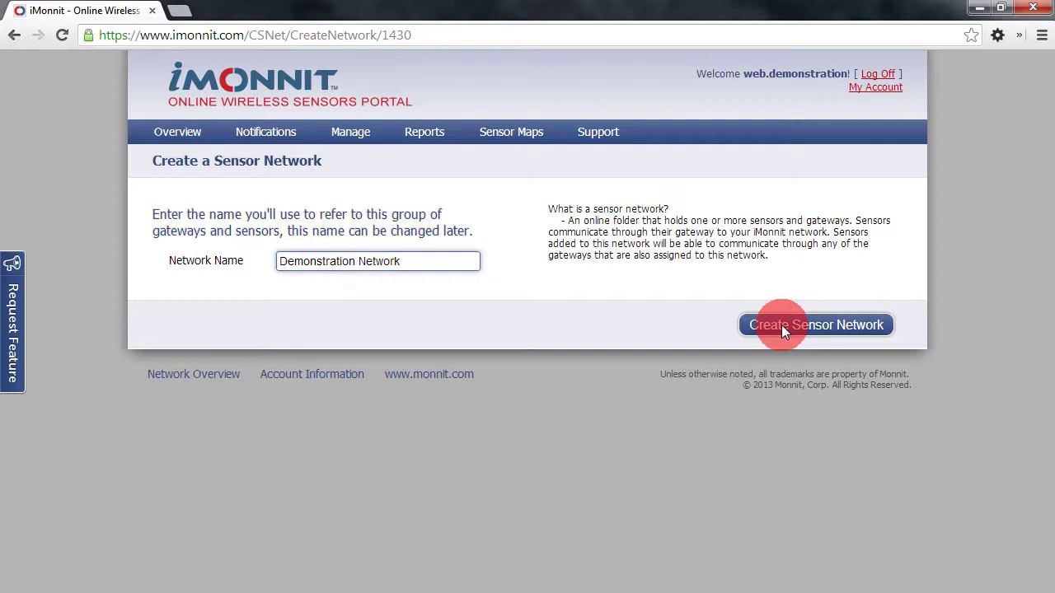
click(826, 331)
Assign gateway ID 8304 to the network using the check code from its label.
click(855, 460)
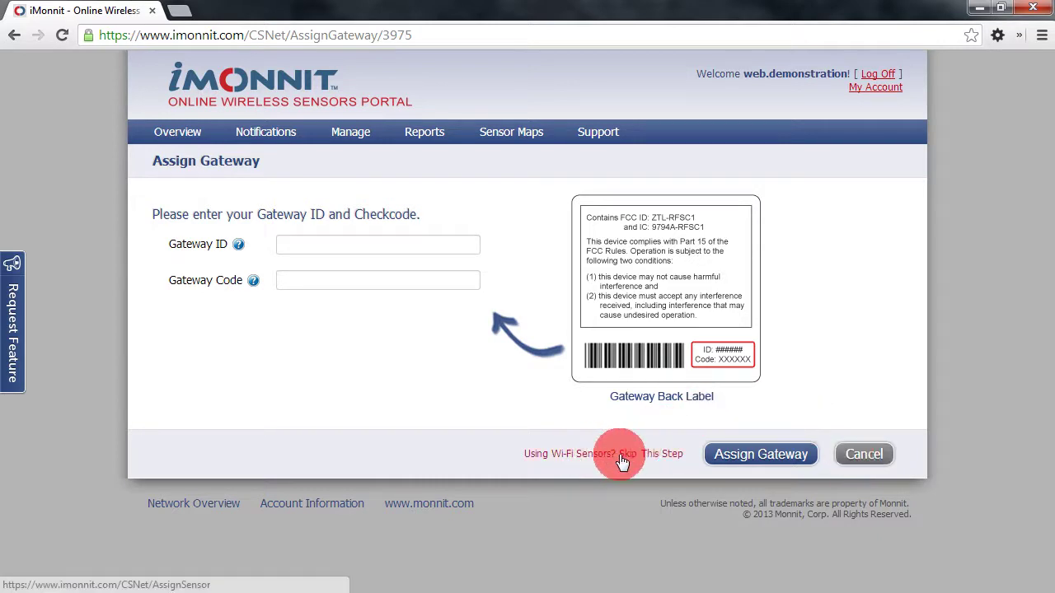
click(311, 241)
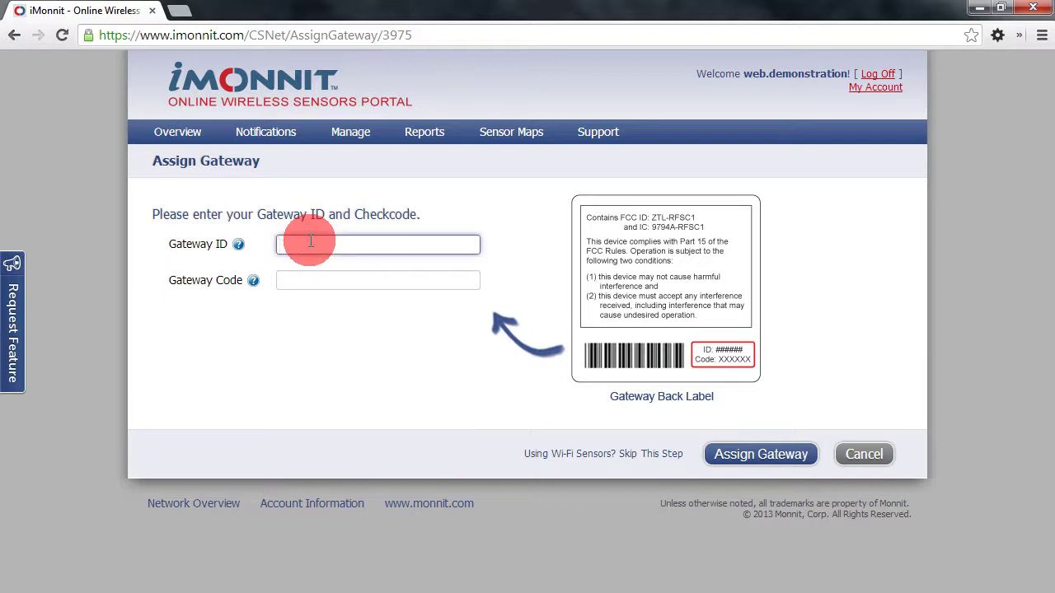
text(8304)
click(291, 280)
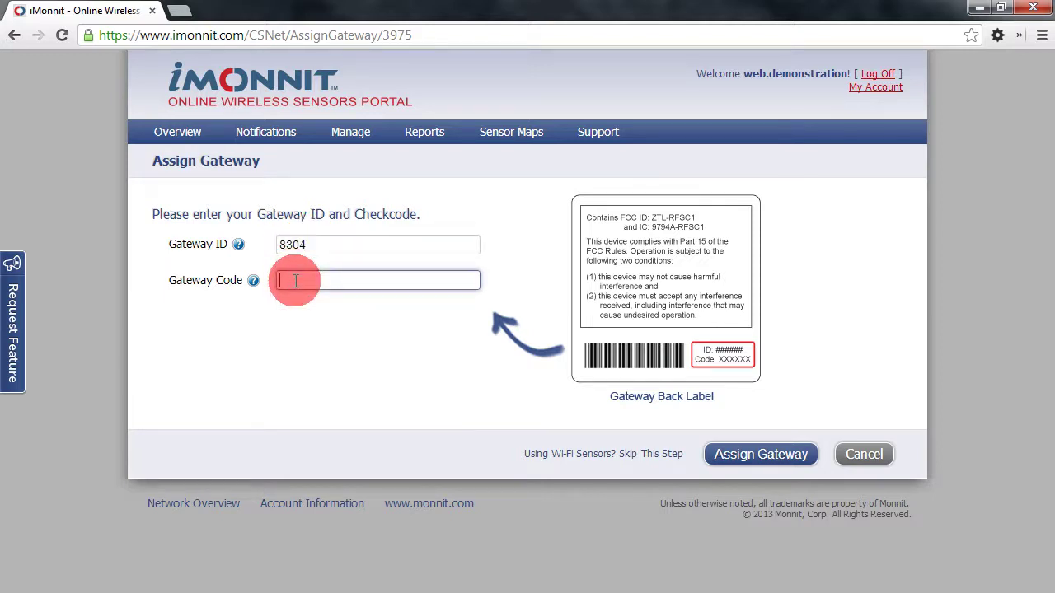
text(IMAFZI)
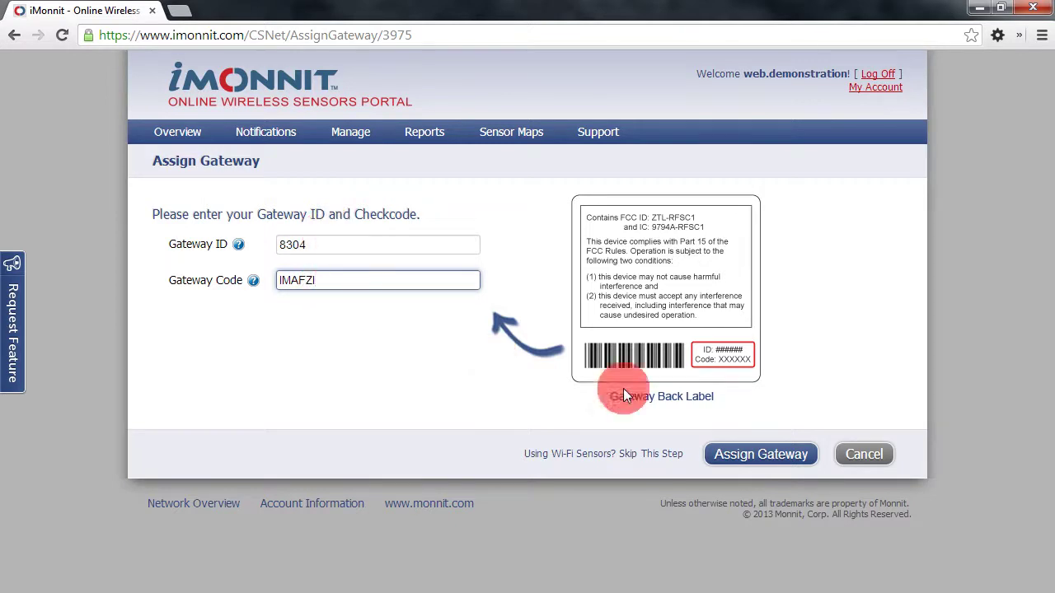
click(753, 455)
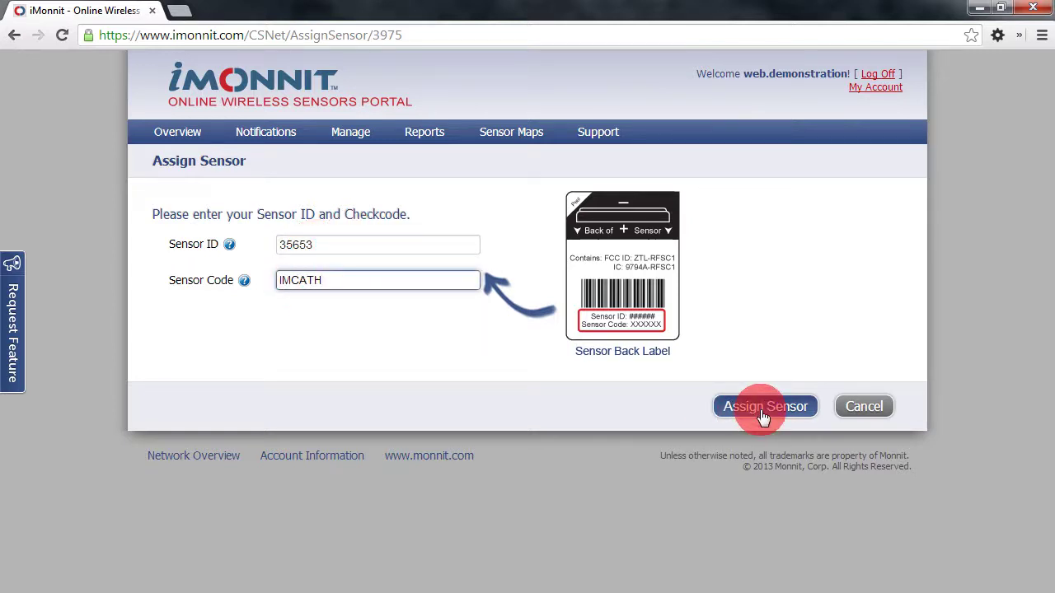
Assign sensor 35653 with usage set to Office / Business Room Temperatures.
click(763, 412)
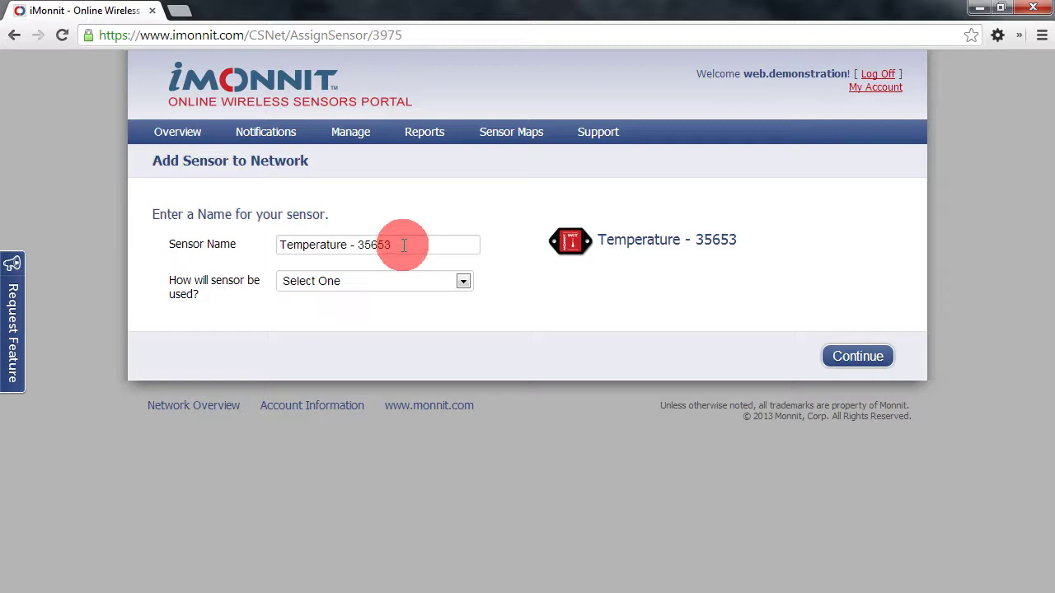
click(367, 281)
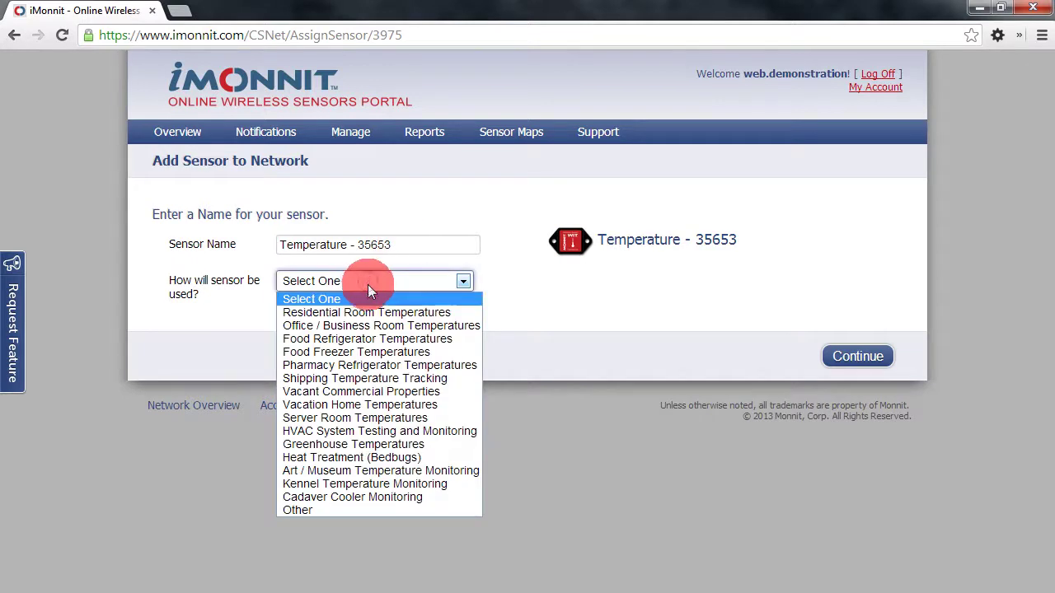
click(349, 326)
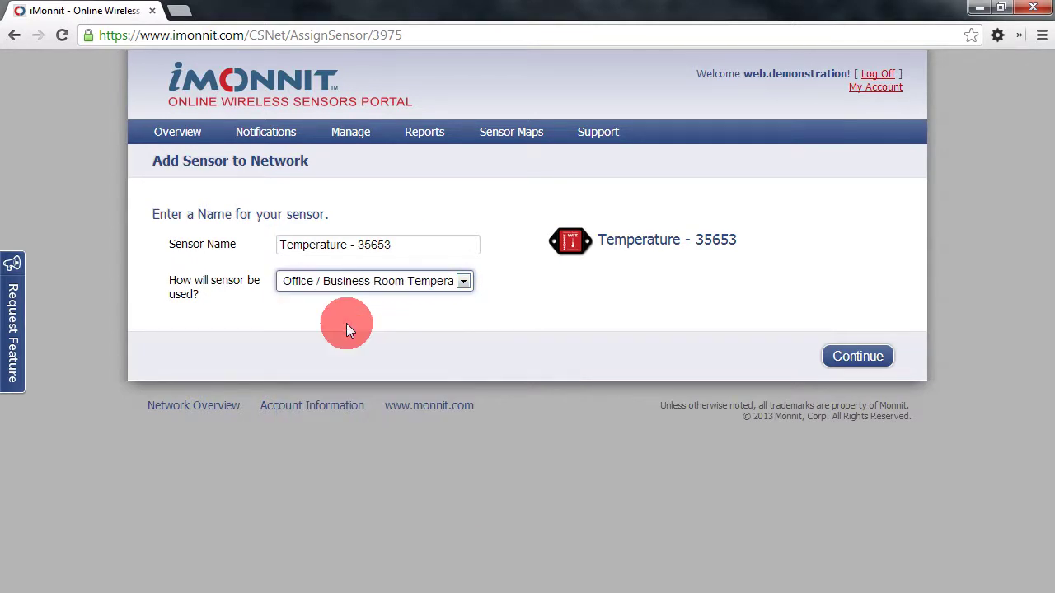
click(857, 356)
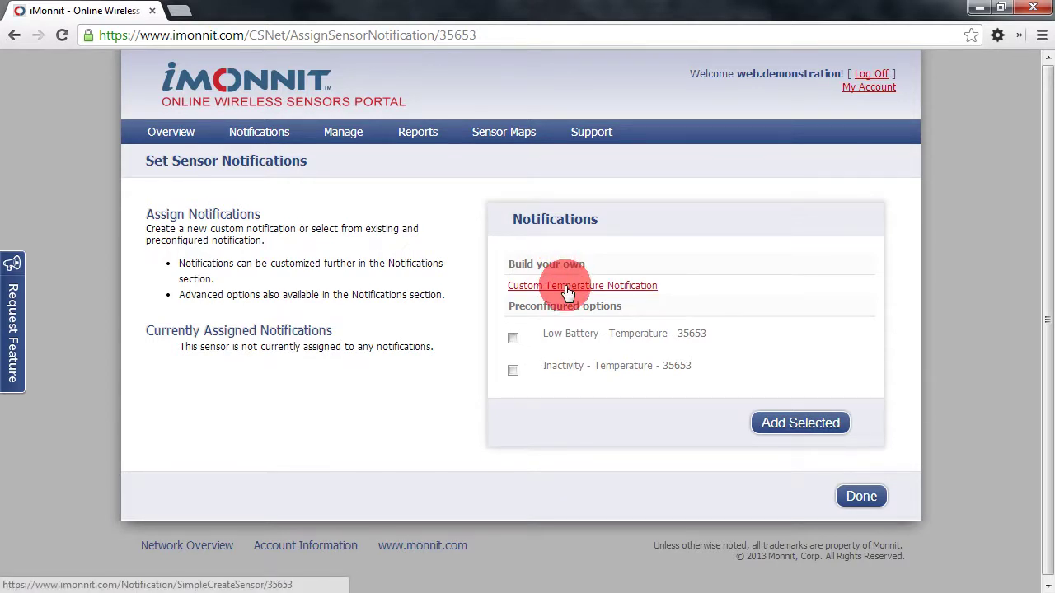
Create a custom temperature notification titled 'Temperature High' with text 'Temperature is getting high.'.
click(567, 293)
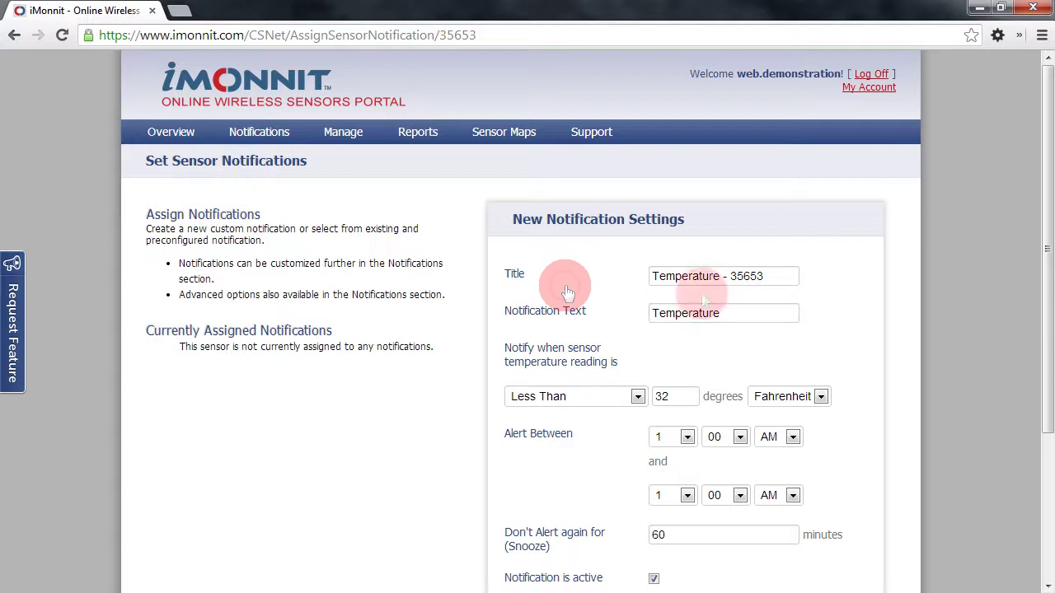
scroll(801, 296, down, 1)
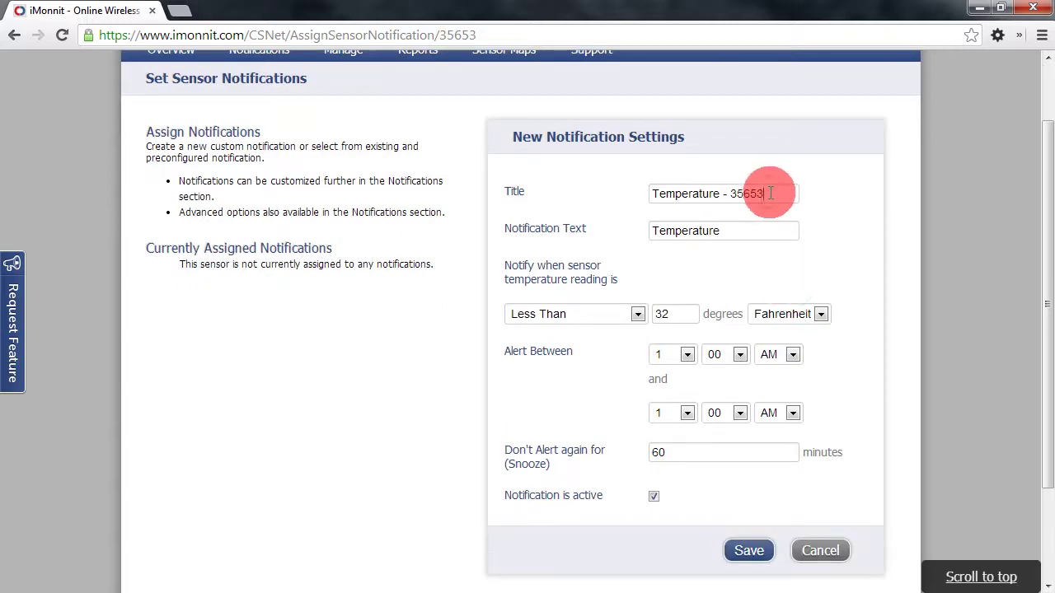
drag(765, 193, 723, 192)
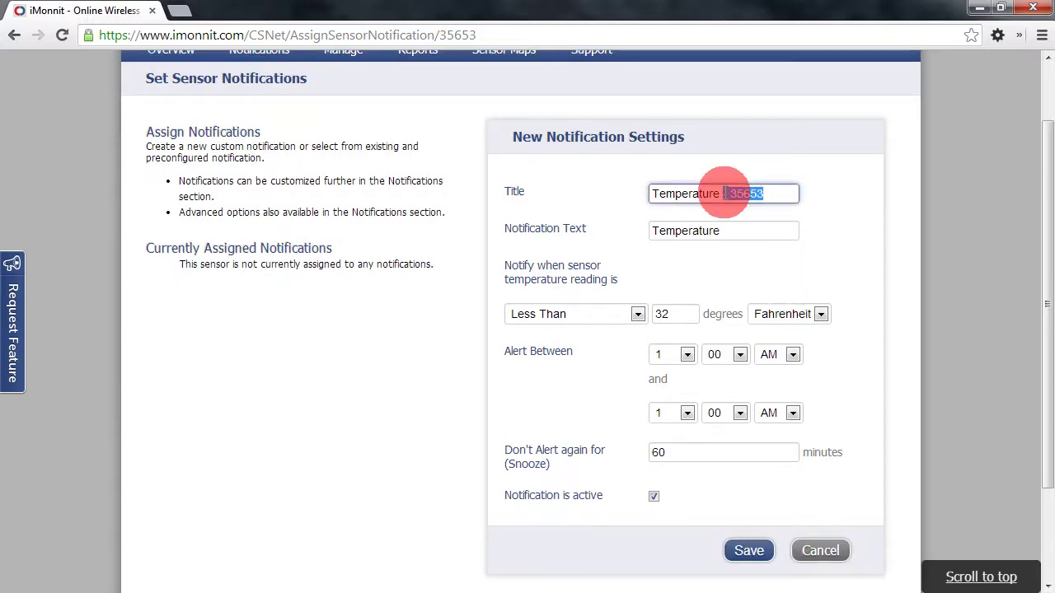
key(BackSpace)
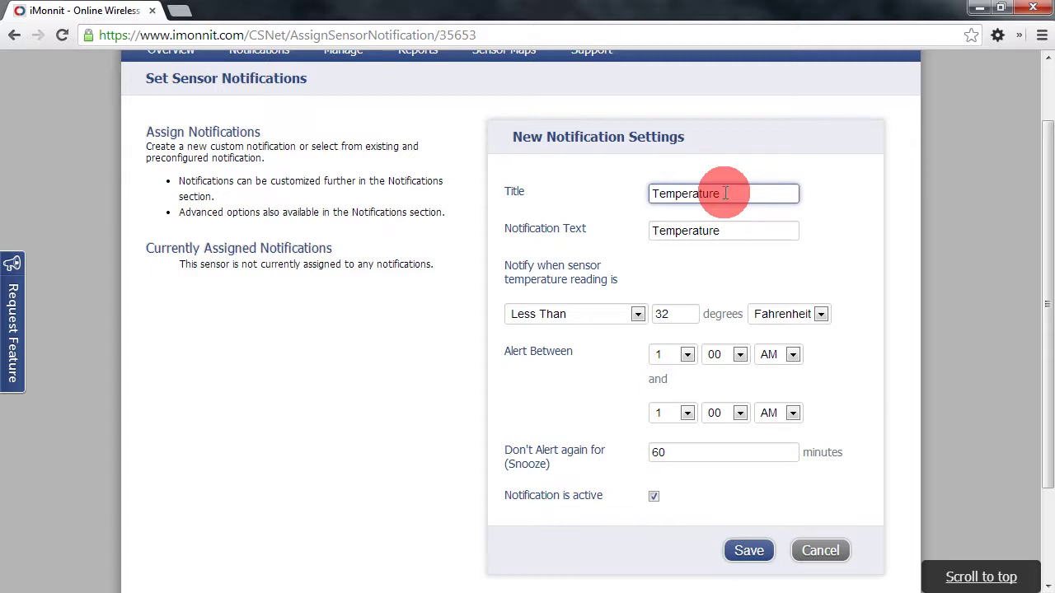
text(High)
click(732, 230)
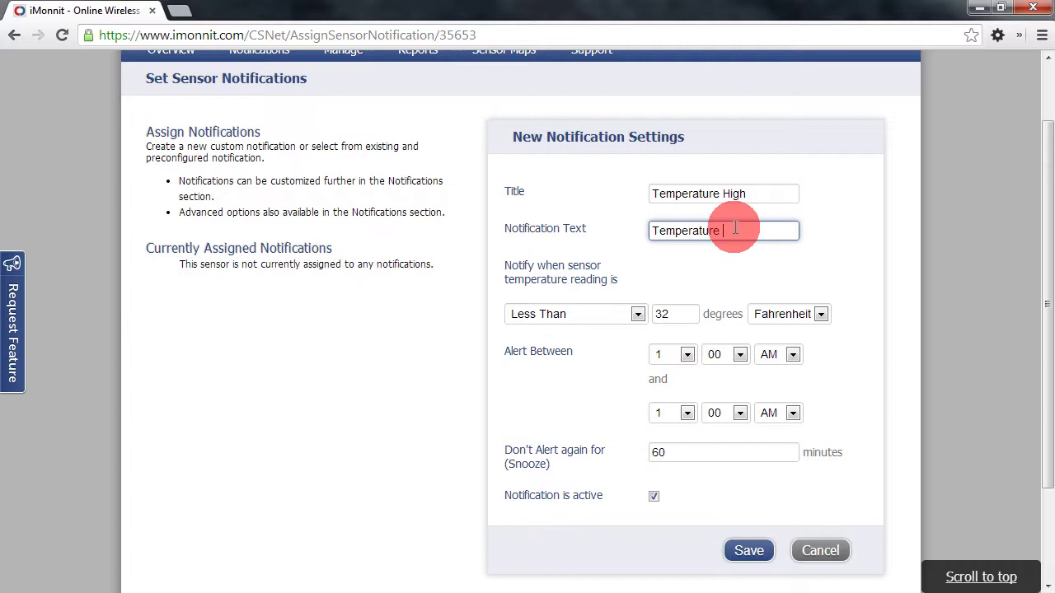
text(is getting high.)
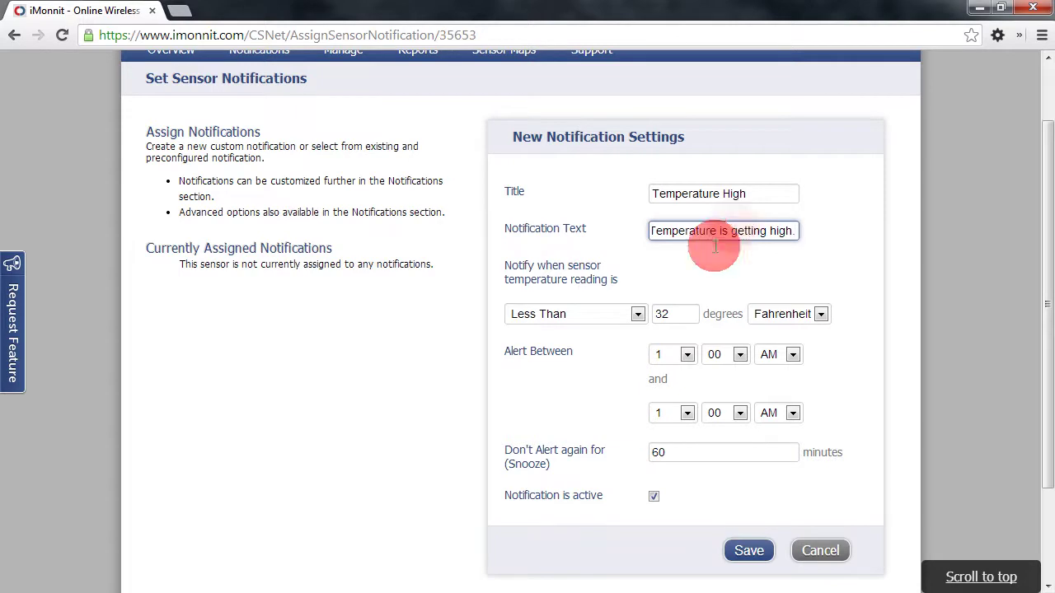
Set the trigger to Greater Than 82 °F and save the Temperature High notification.
click(636, 313)
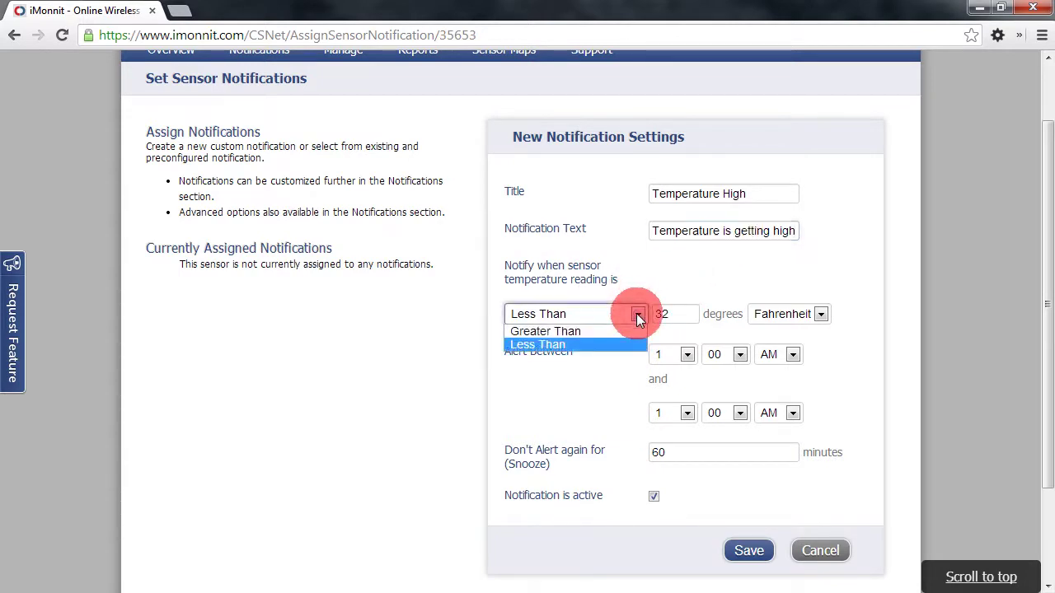
click(550, 329)
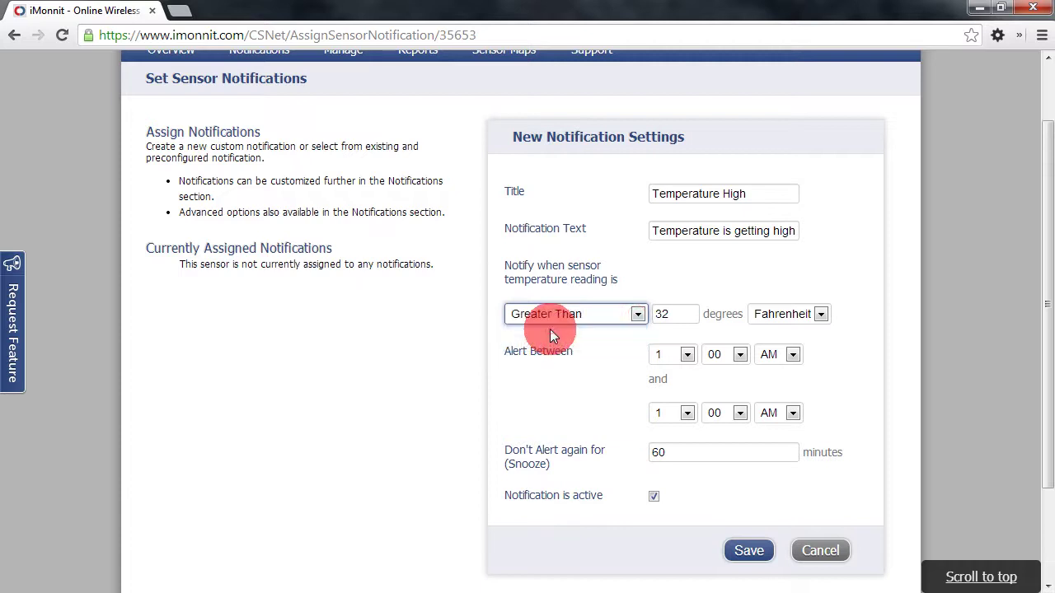
click(659, 314)
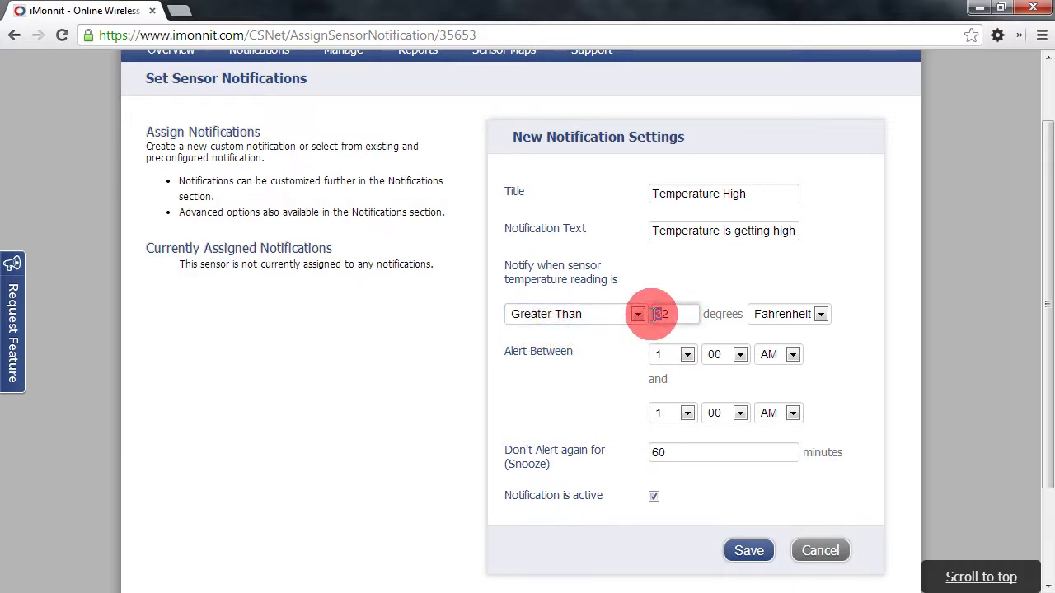
text(8)
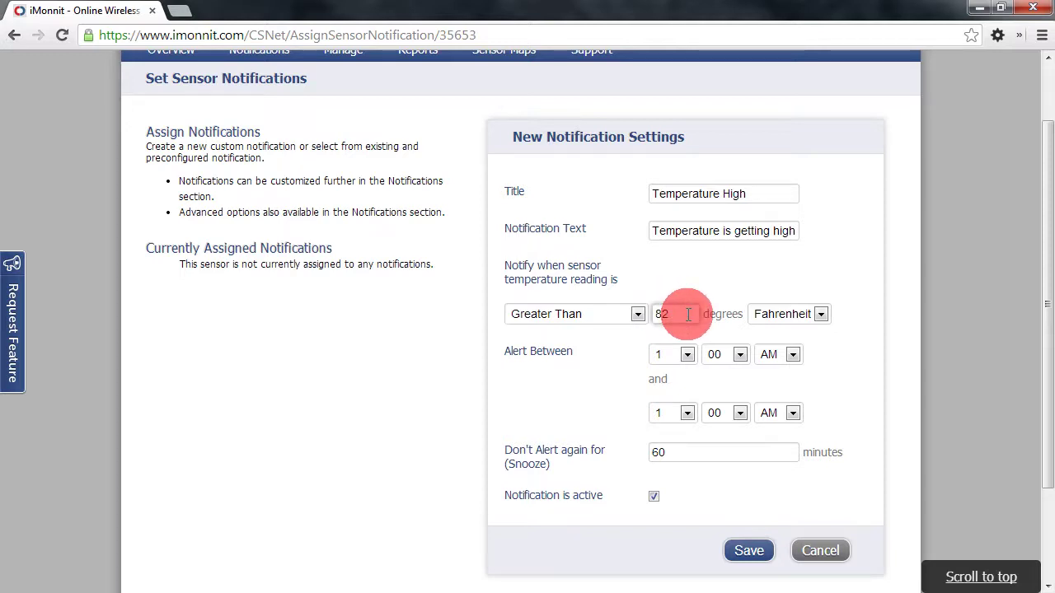
click(669, 451)
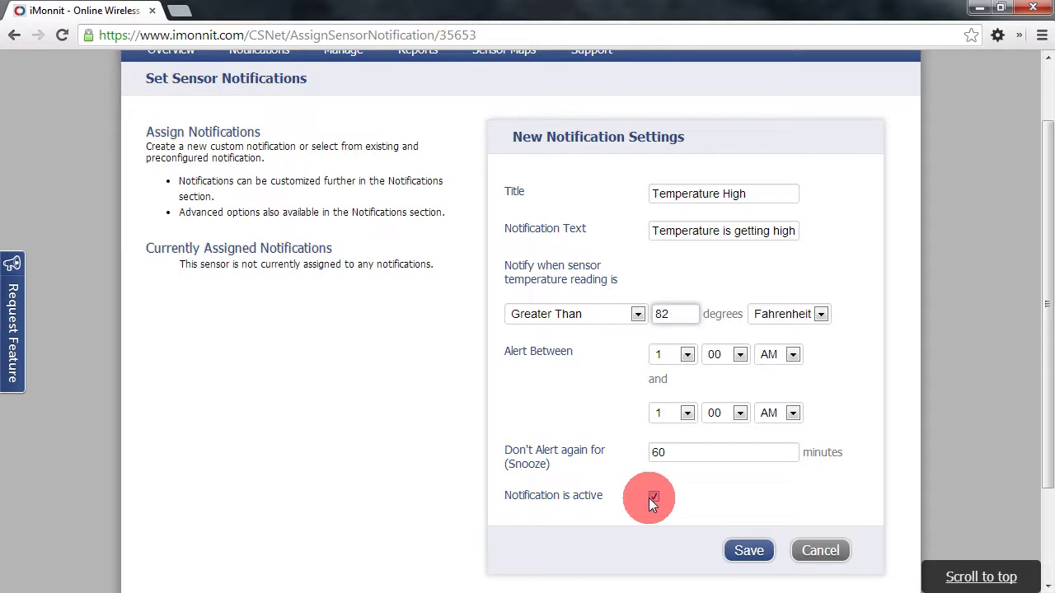
click(746, 550)
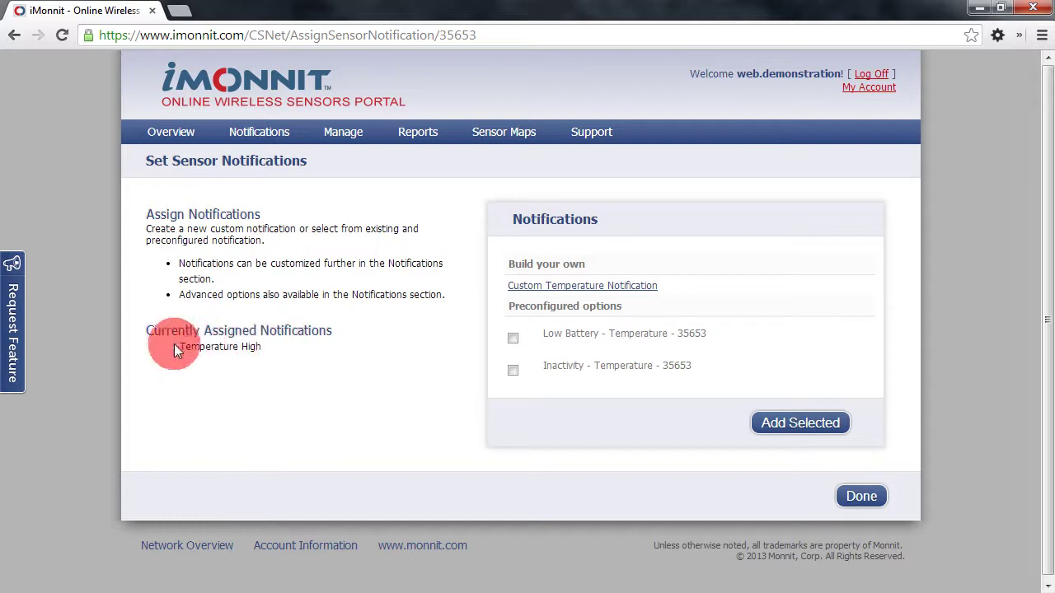
Select the preconfigured Inactivity and Low Battery notifications for the sensor.
click(511, 369)
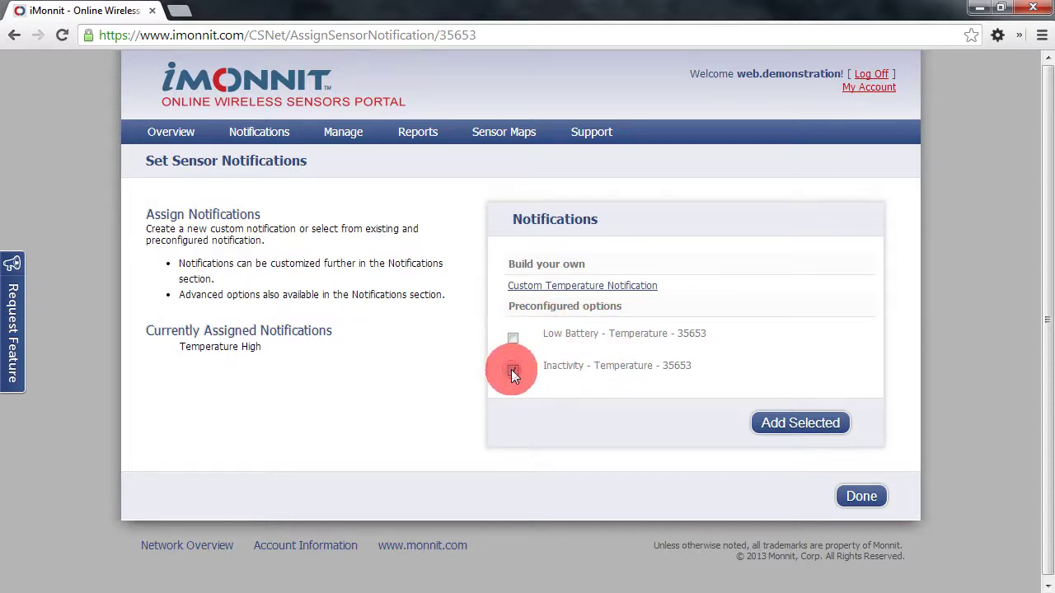
click(512, 337)
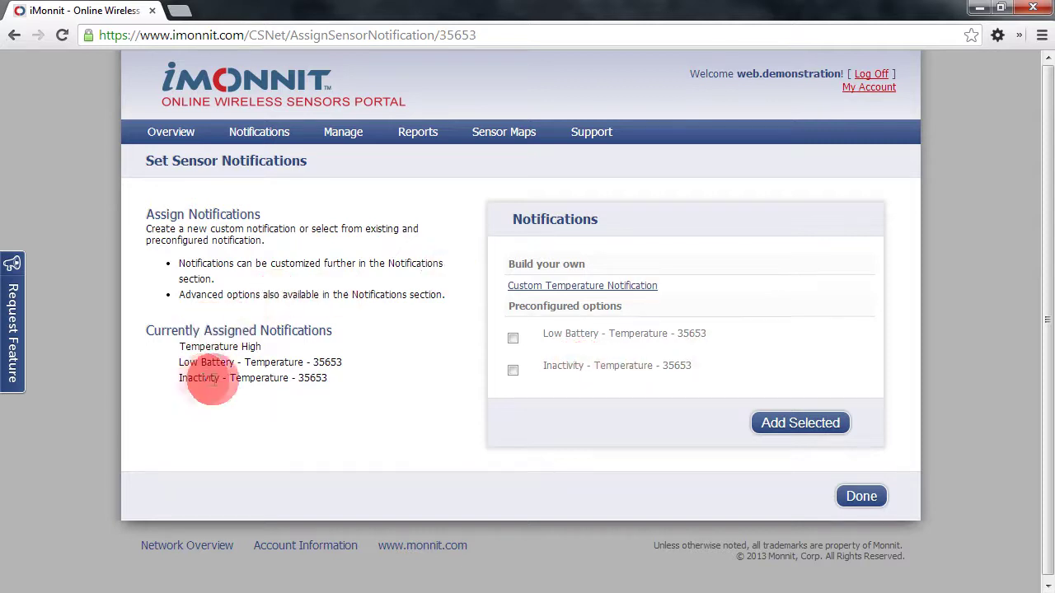
Confirm the sensor's notification setup and go to the Overview listing all four sensors.
click(859, 496)
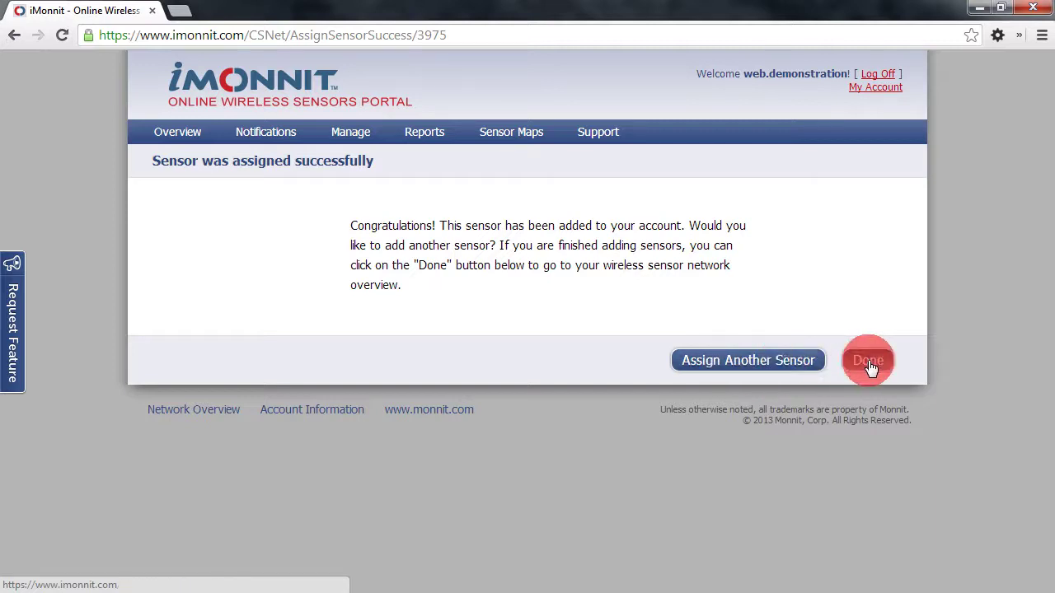
click(732, 363)
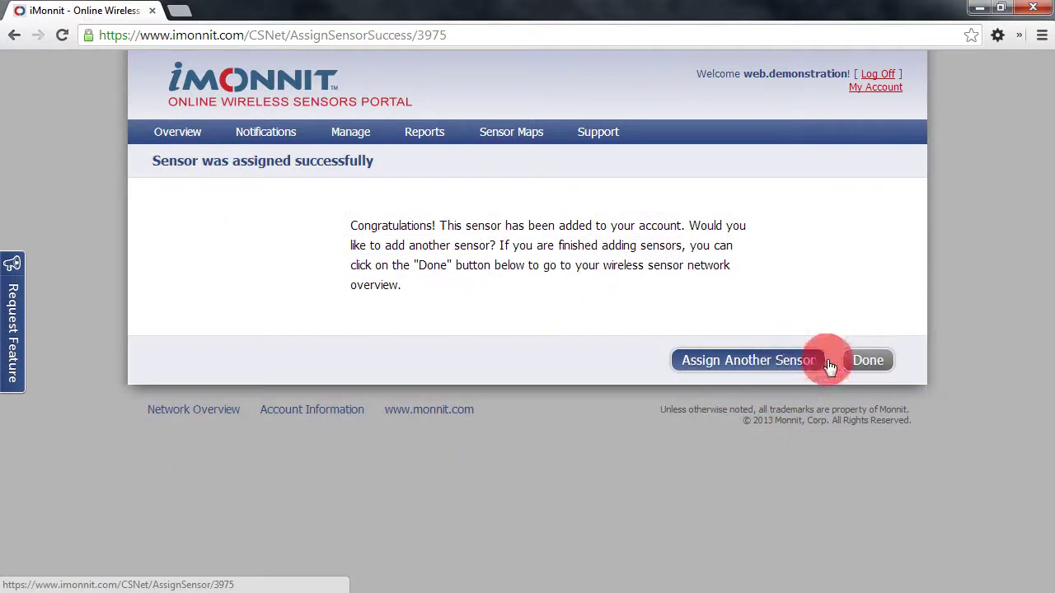
click(865, 363)
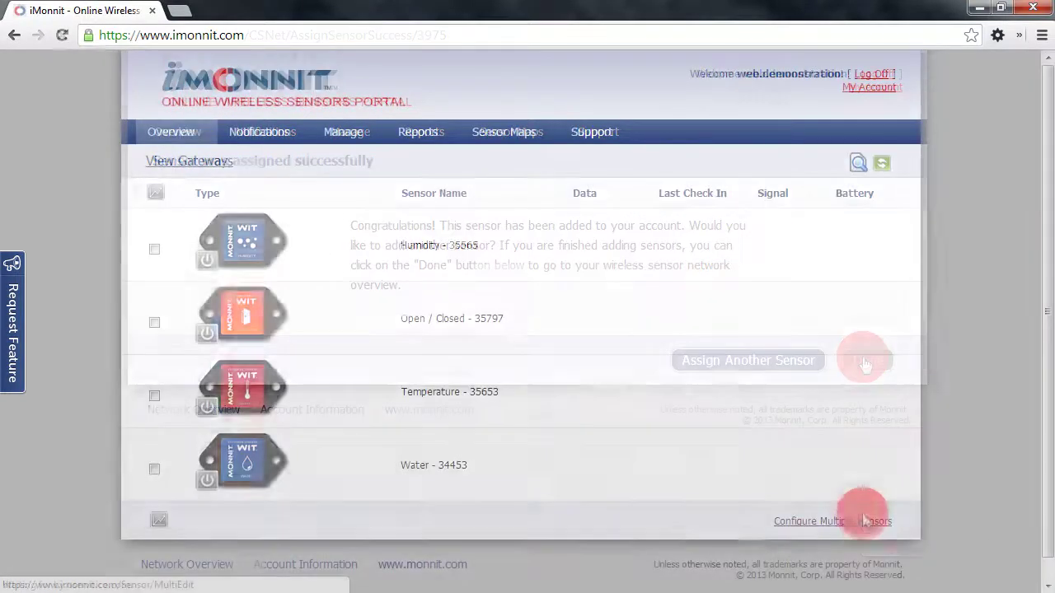